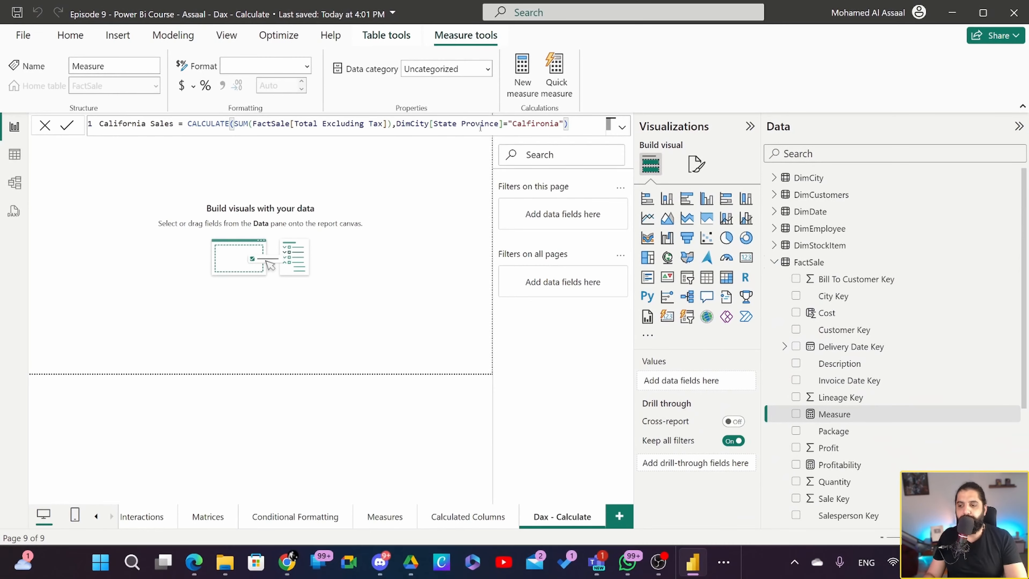
Commit the California Sales measure formula and add an empty card visual near the upper-left of the report page.
{"action": "key", "text": "Return"}
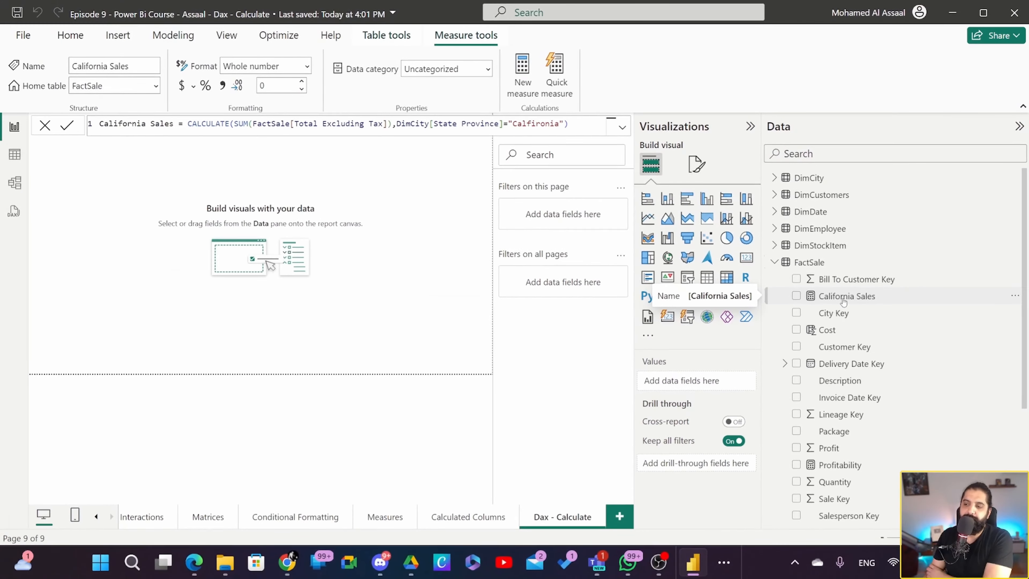
{"action": "left_click", "coordinate": [471, 230]}
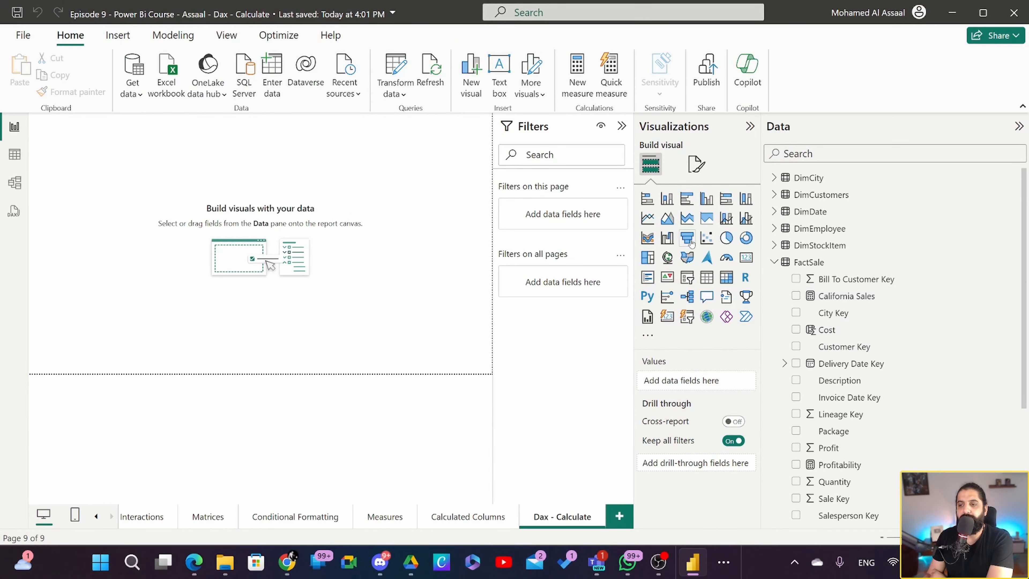
{"action": "left_click", "coordinate": [747, 258]}
{"action": "left_click_drag", "start_coordinate": [89, 194], "coordinate": [135, 214]}
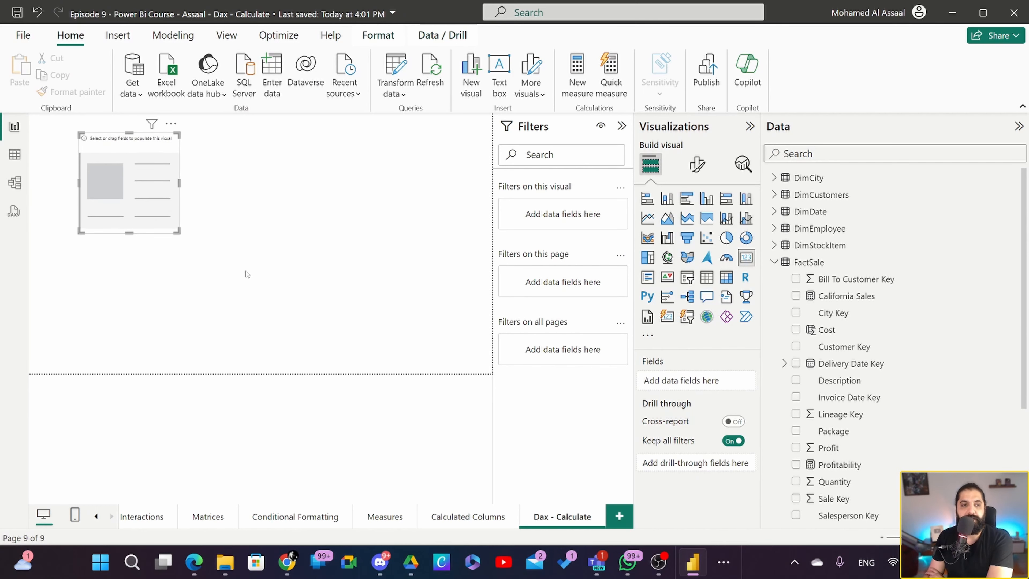
Enlarge the empty card visual and add the California Sales measure to it.
{"action": "left_click", "coordinate": [969, 538]}
{"action": "left_click", "coordinate": [969, 538]}
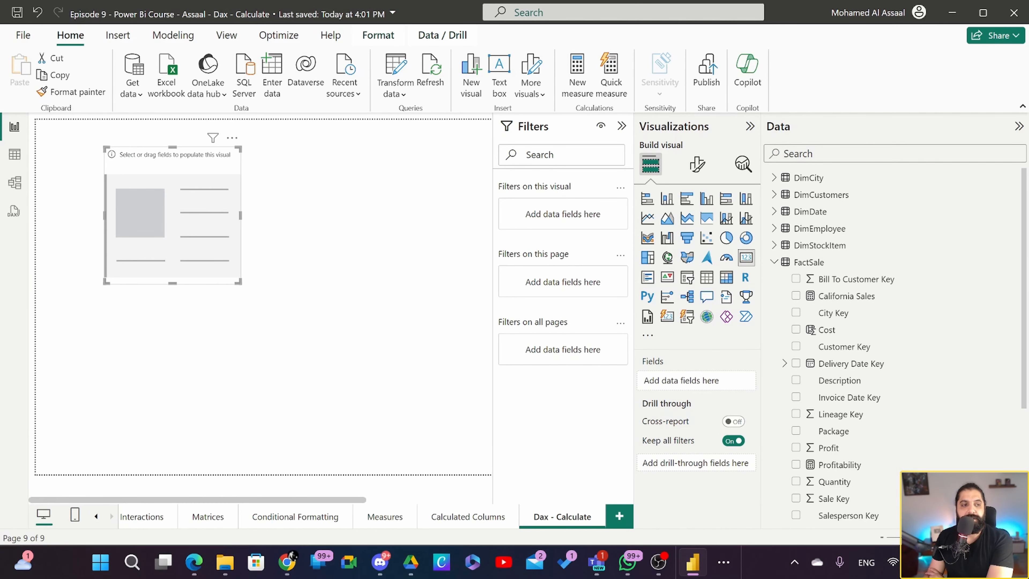
{"action": "left_click", "coordinate": [969, 537]}
{"action": "left_click_drag", "start_coordinate": [271, 230], "coordinate": [360, 237]}
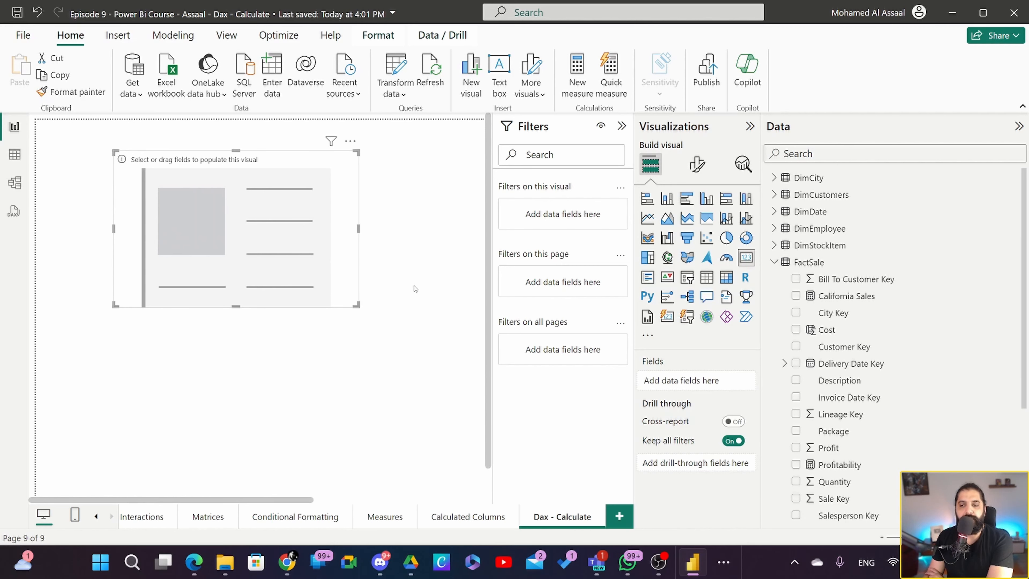
{"action": "left_click_drag", "start_coordinate": [849, 300], "coordinate": [650, 381]}
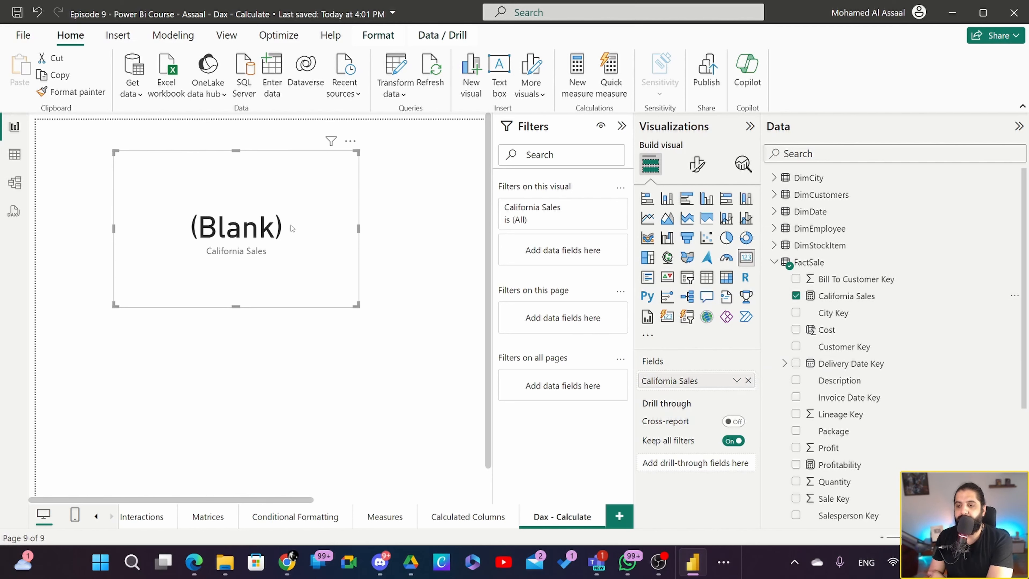
Check how the State Province values are spelled in the DimCity table data, and return to the report.
{"action": "left_click", "coordinate": [774, 178]}
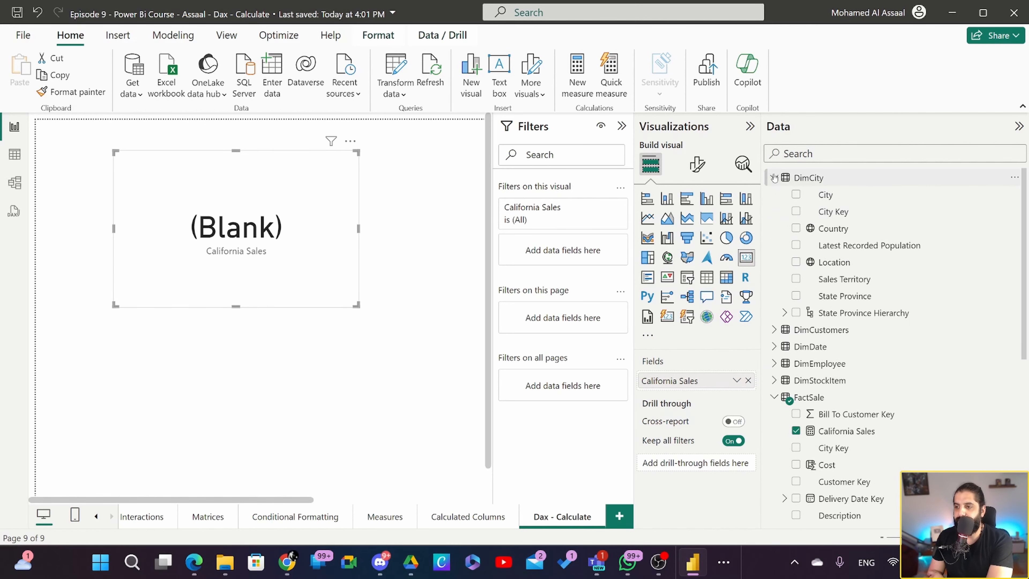
{"action": "left_click", "coordinate": [15, 154]}
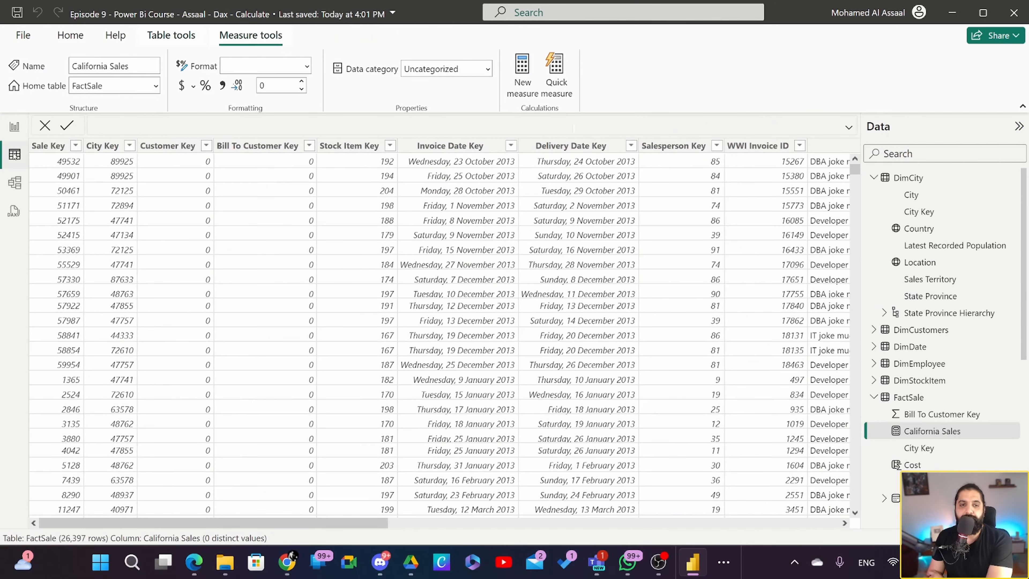
{"action": "left_click", "coordinate": [927, 296]}
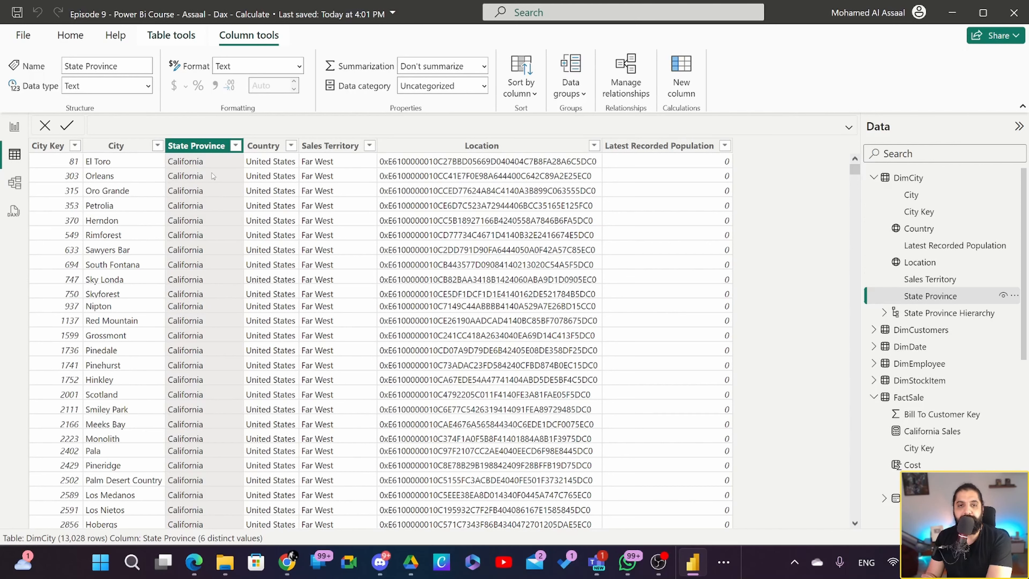
{"action": "scroll", "coordinate": [928, 229], "scroll_direction": "down", "scroll_amount": 4}
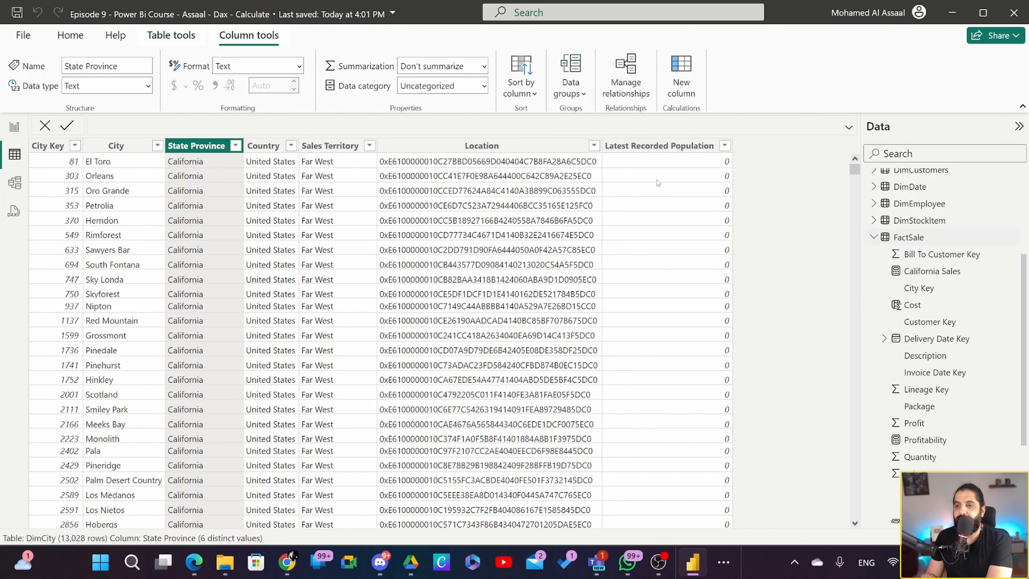
{"action": "left_click", "coordinate": [14, 126]}
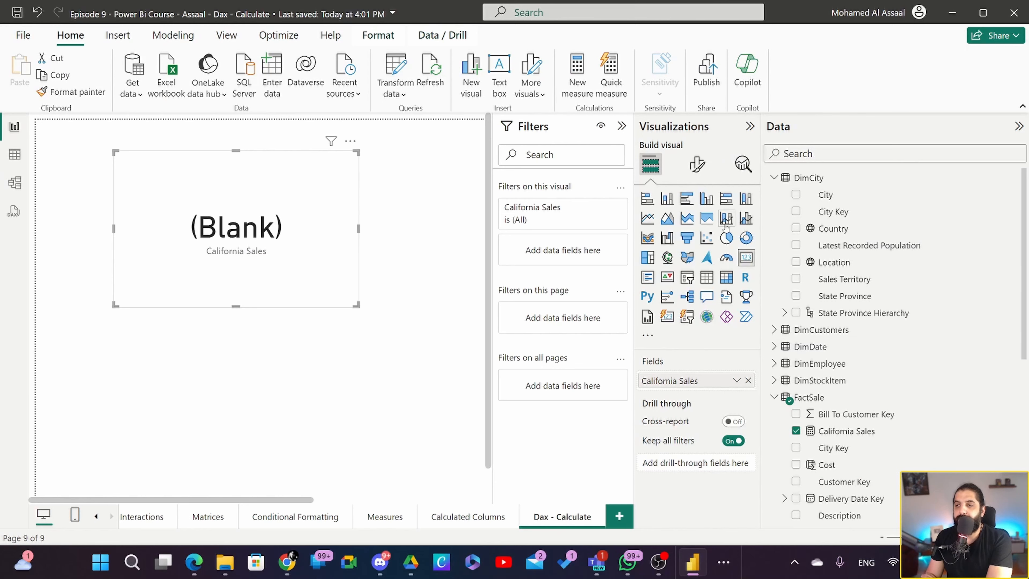
Correct the State Province filter text in the California Sales measure to "California" and commit the formula.
{"action": "left_click", "coordinate": [835, 431]}
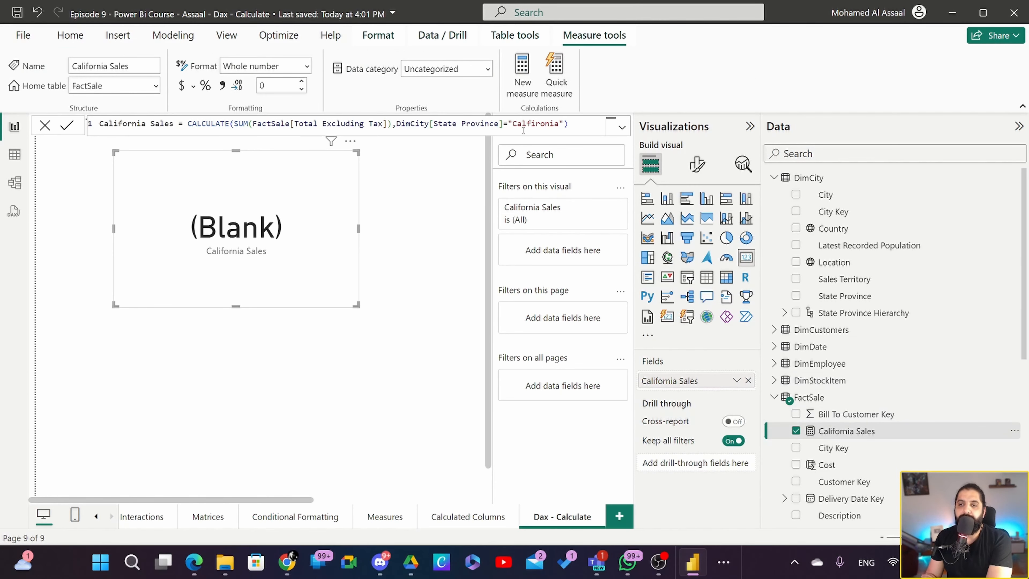
{"action": "key", "text": "BackSpace"}
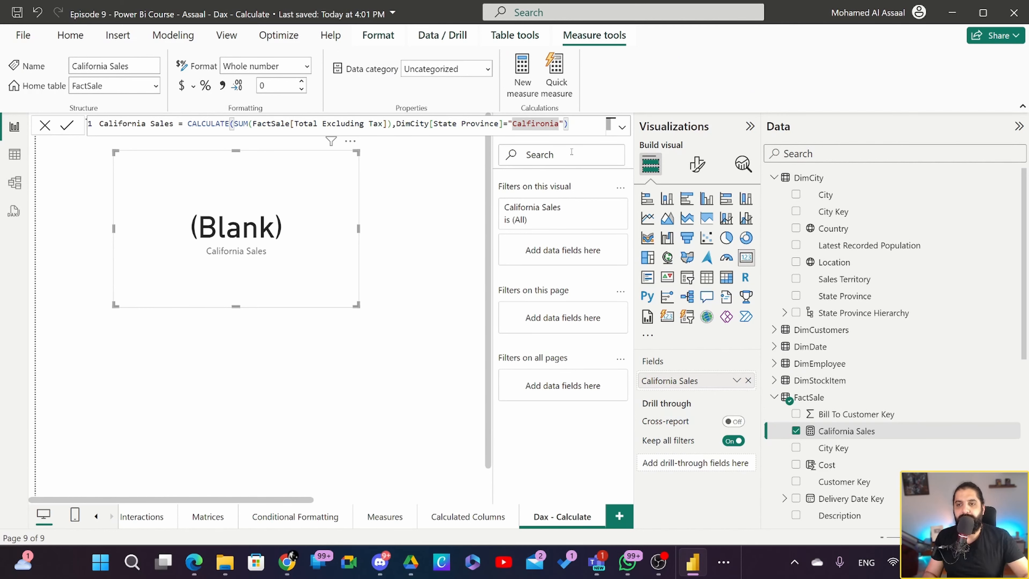
{"action": "type", "text": "ifo"}
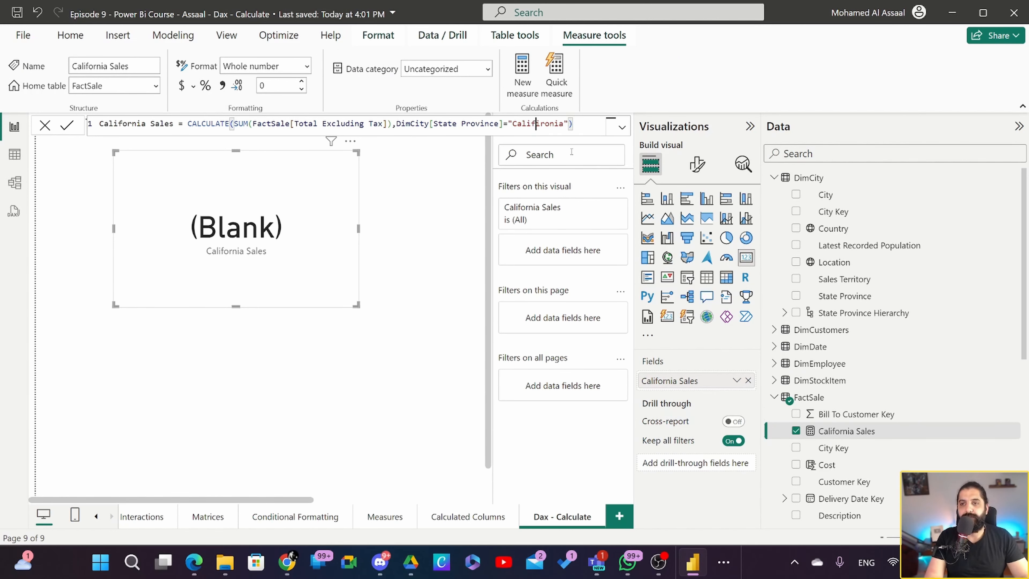
{"action": "key", "text": "Right"}
{"action": "key", "text": "Right"}
{"action": "key", "text": "Right"}
{"action": "key", "text": "Right"}
{"action": "key", "text": "Right"}
{"action": "key", "text": "Right"}
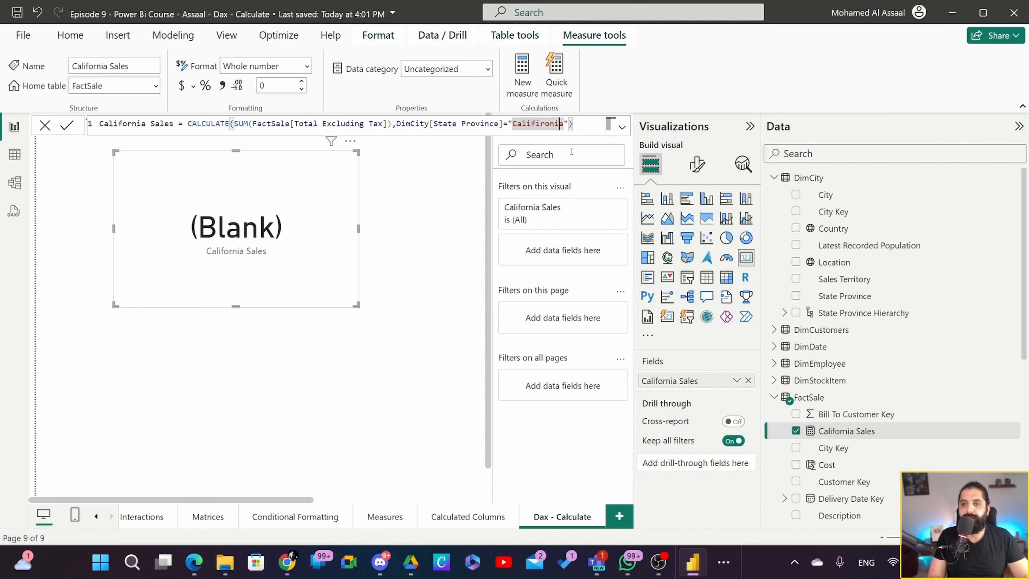
{"action": "key", "text": "shift+Left"}
{"action": "key", "text": "shift+Left"}
{"action": "key", "text": "BackSpace"}
{"action": "key", "text": "BackSpace"}
{"action": "key", "text": "BackSpace"}
{"action": "key", "text": "BackSpace"}
{"action": "type", "text": "orni"}
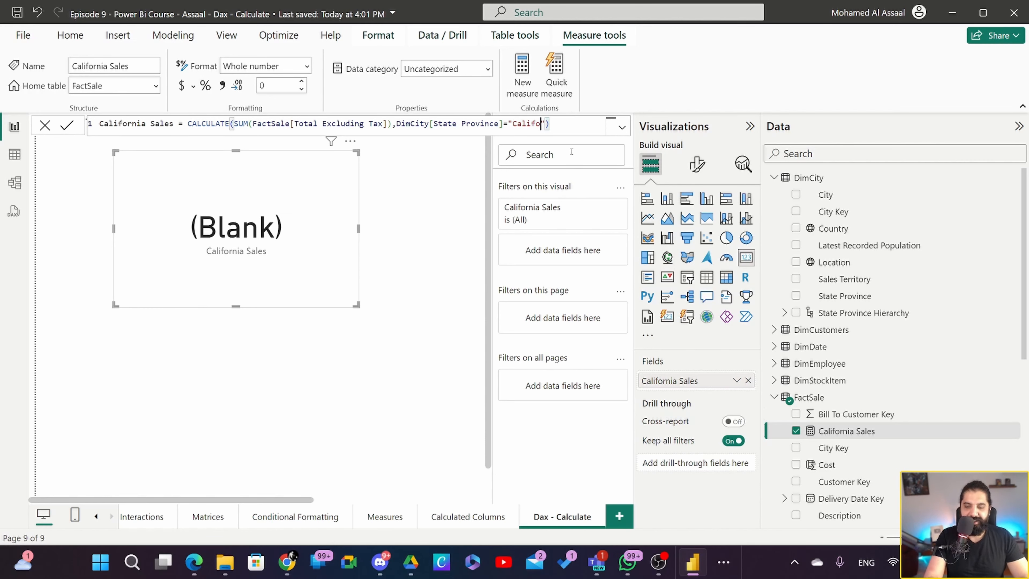
{"action": "type", "text": "a"}
{"action": "left_click", "coordinate": [580, 122]}
{"action": "key", "text": "Return"}
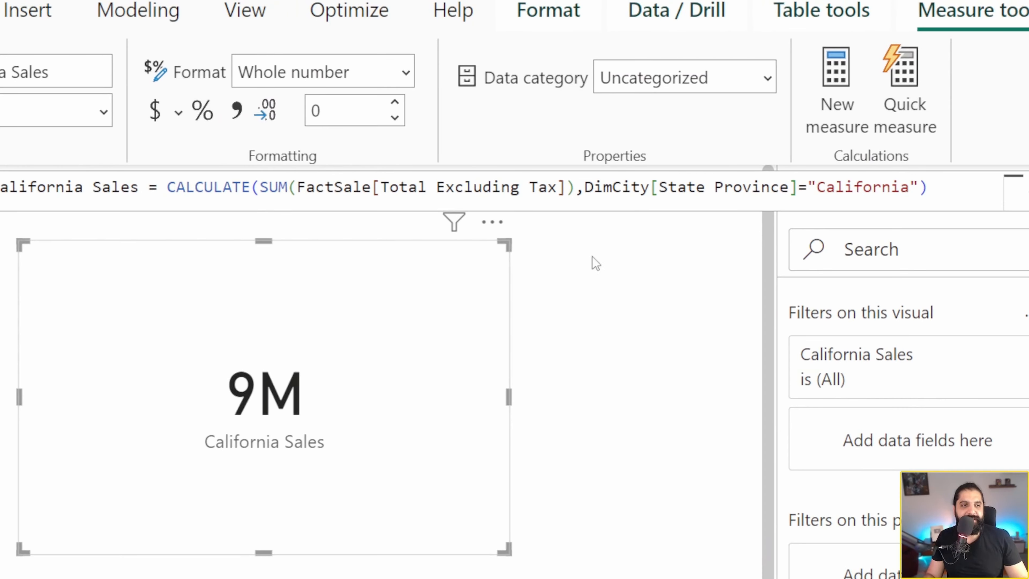
Undo the last spelling correction in the California Sales formula to compare the texts, and redo it.
{"action": "left_click", "coordinate": [890, 197]}
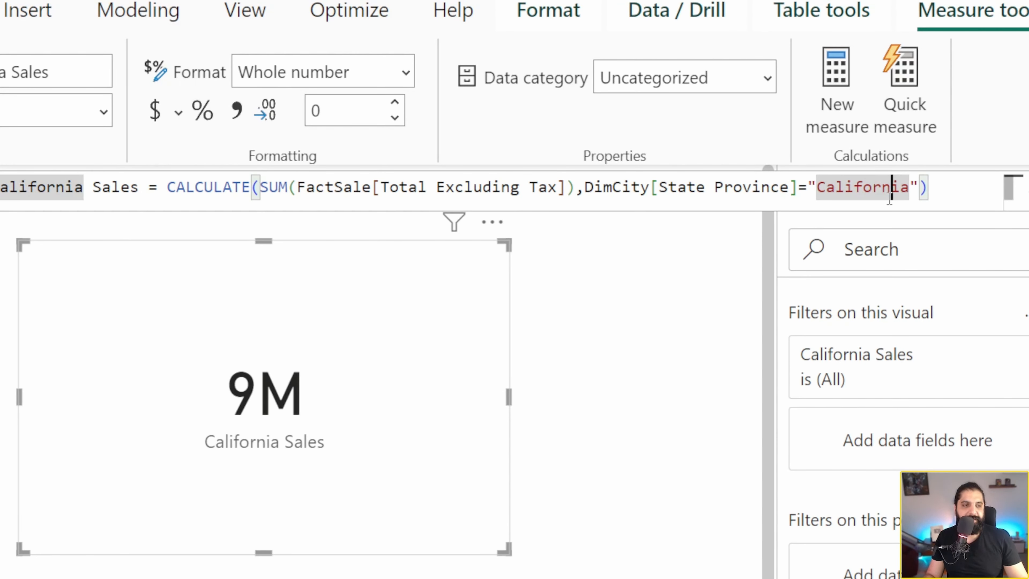
{"action": "key", "text": "ctrl+z"}
{"action": "left_click", "coordinate": [818, 185]}
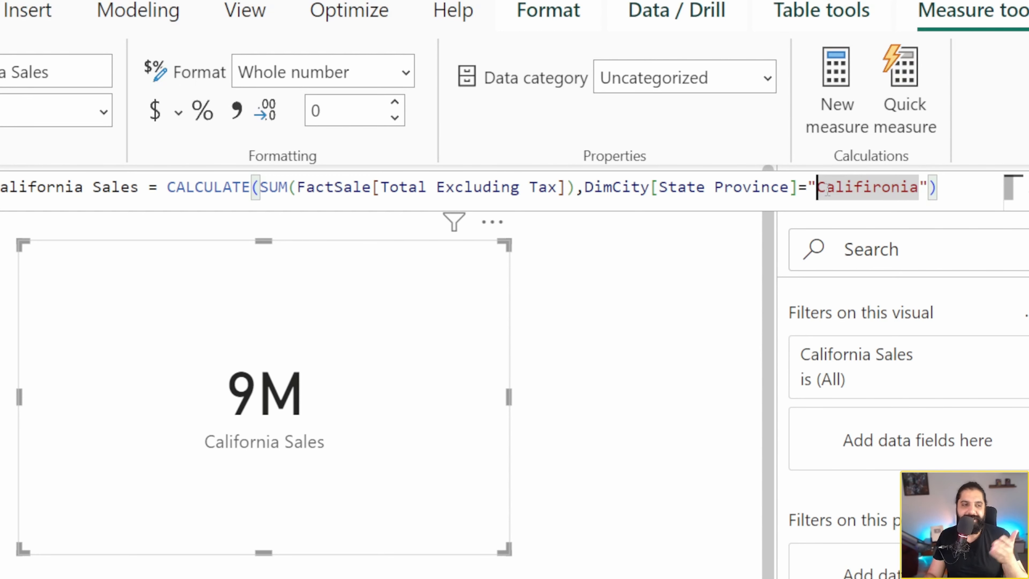
{"action": "left_click", "coordinate": [914, 195]}
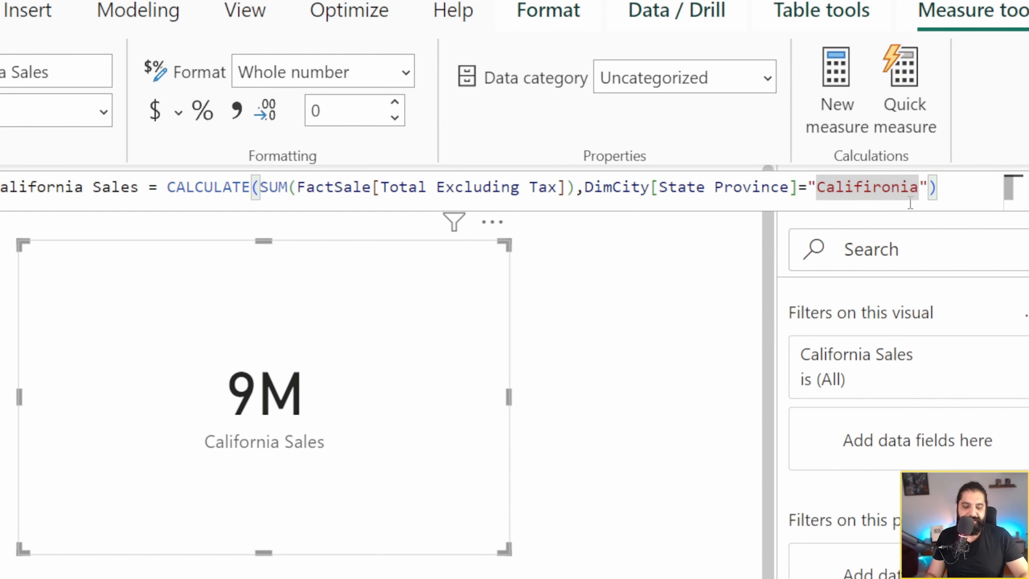
{"action": "key", "text": "ctrl+y"}
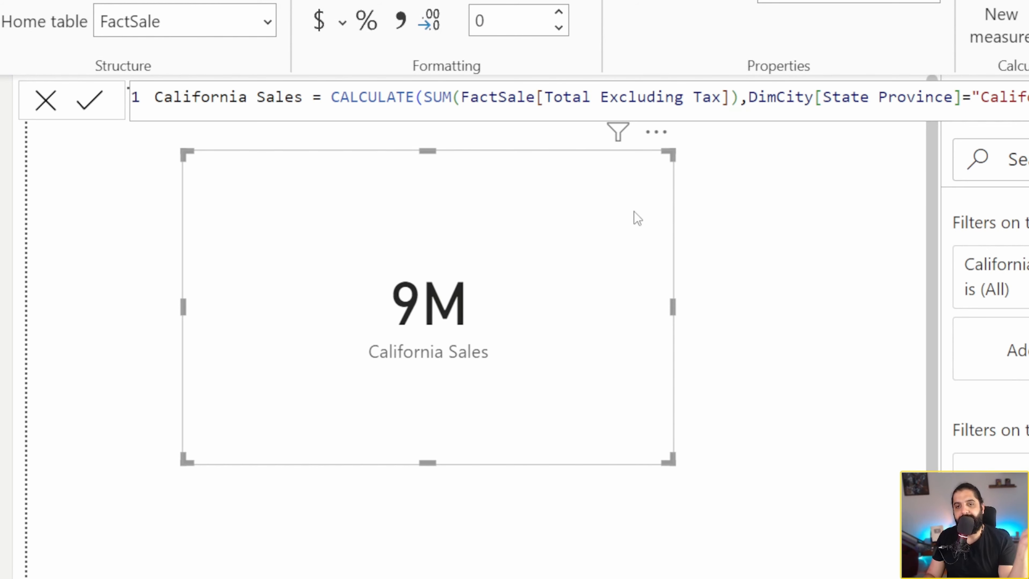
Shrink the California Sales card and move it to the upper-left corner of the report page.
{"action": "left_click_drag", "start_coordinate": [667, 459], "coordinate": [468, 329]}
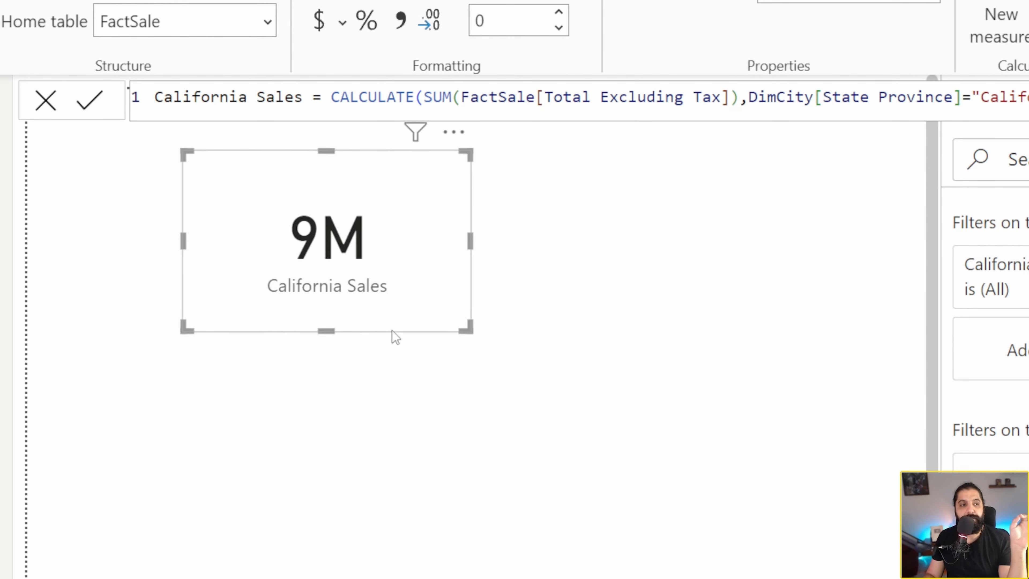
{"action": "left_click", "coordinate": [572, 239]}
{"action": "left_click", "coordinate": [398, 253]}
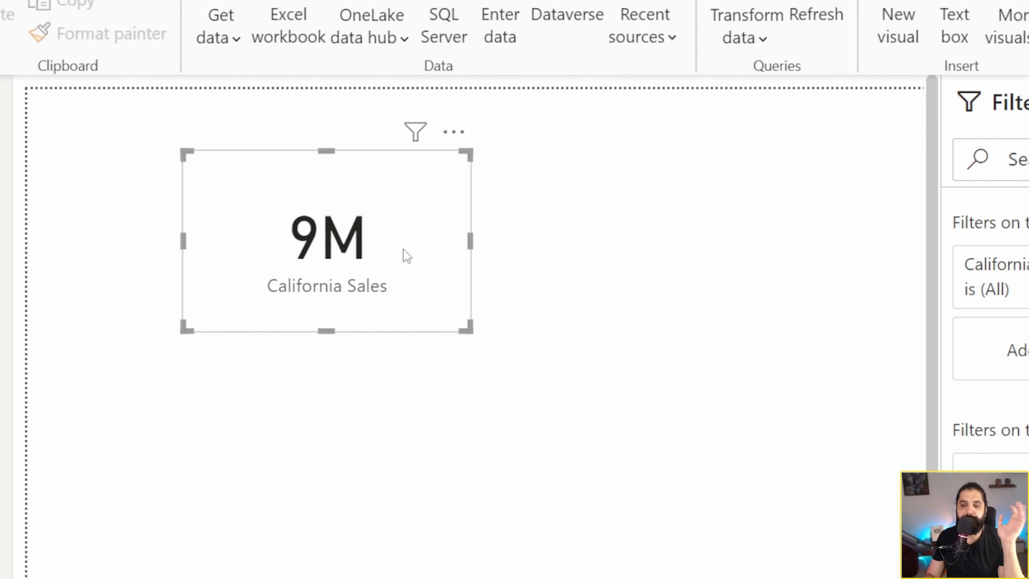
{"action": "left_click_drag", "start_coordinate": [436, 246], "coordinate": [302, 226]}
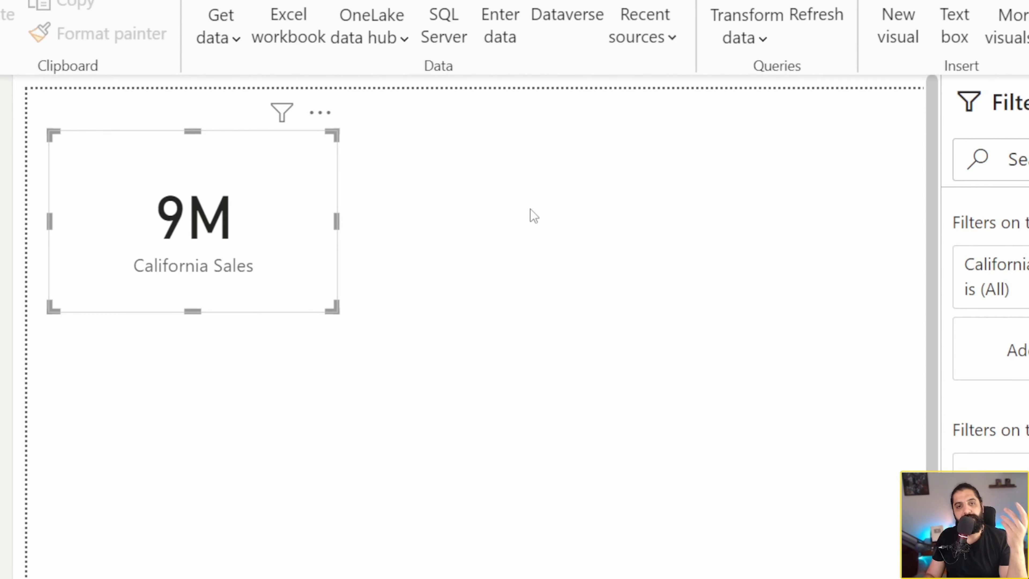
{"action": "left_click", "coordinate": [531, 209]}
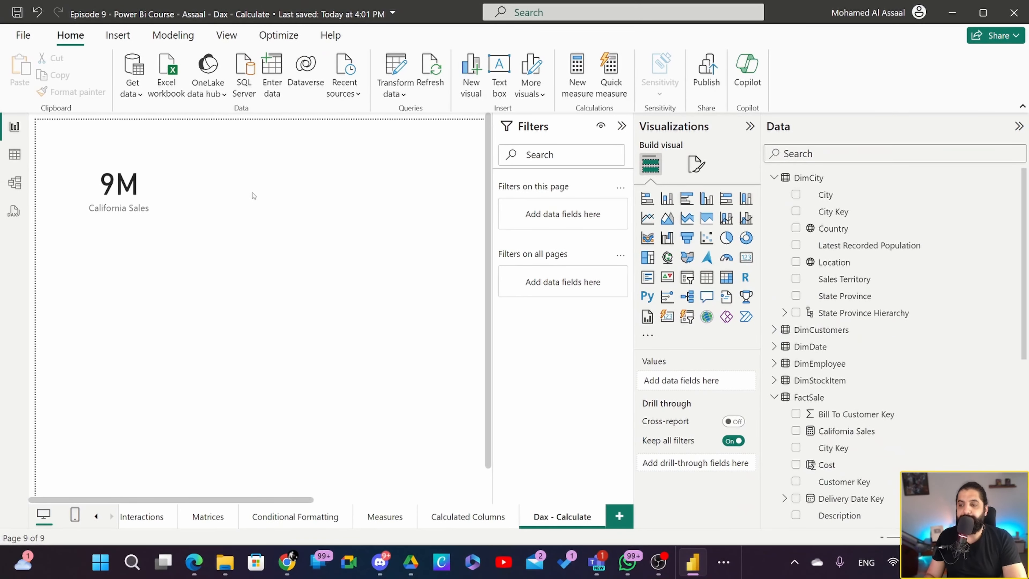
Show the FactSale table data and locate its Quantity column.
{"action": "left_click", "coordinate": [12, 156]}
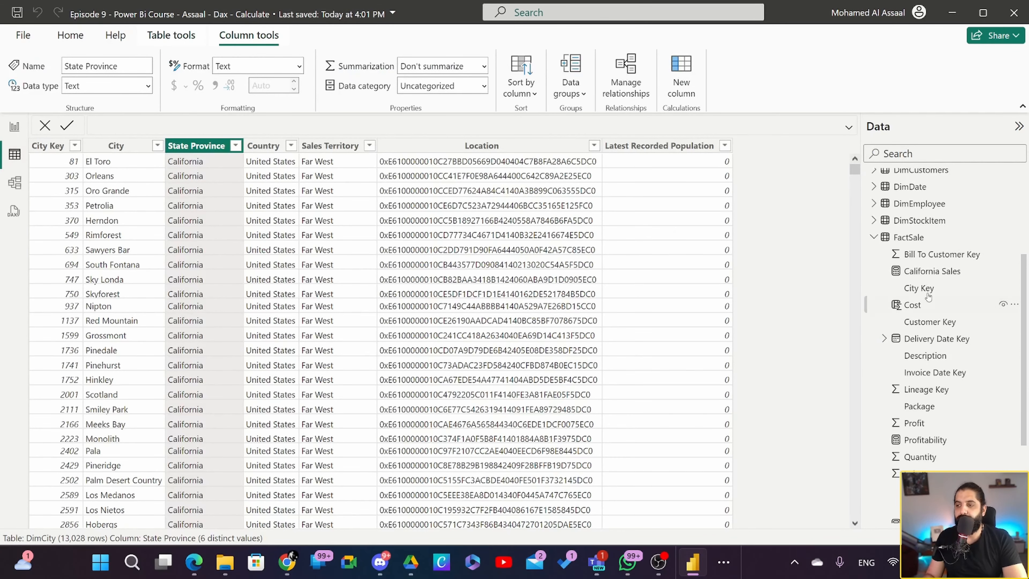
{"action": "left_click", "coordinate": [913, 243]}
{"action": "scroll", "coordinate": [920, 300], "scroll_direction": "down", "scroll_amount": 1}
{"action": "scroll", "coordinate": [923, 307], "scroll_direction": "down", "scroll_amount": 2}
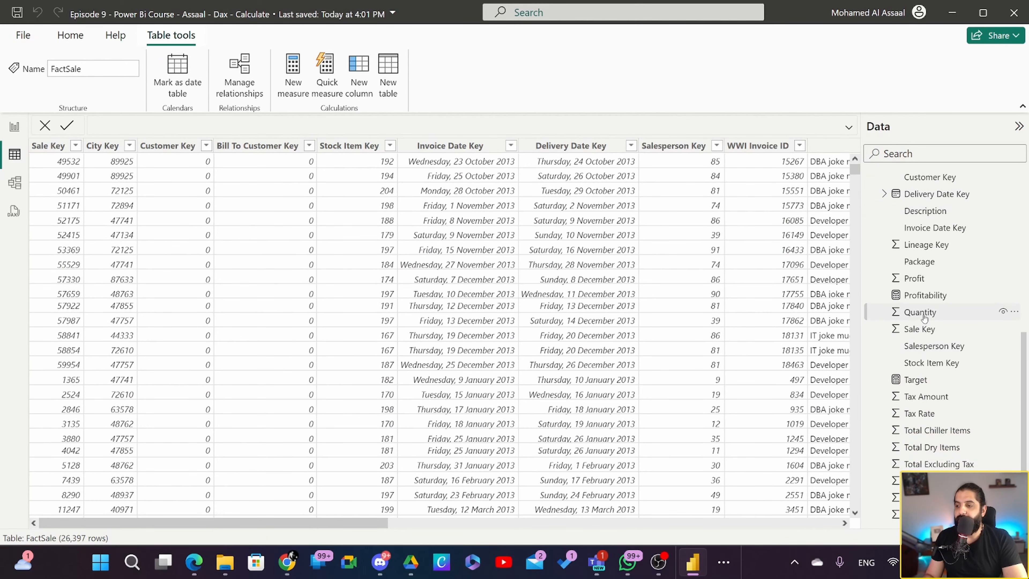
{"action": "left_click", "coordinate": [920, 312]}
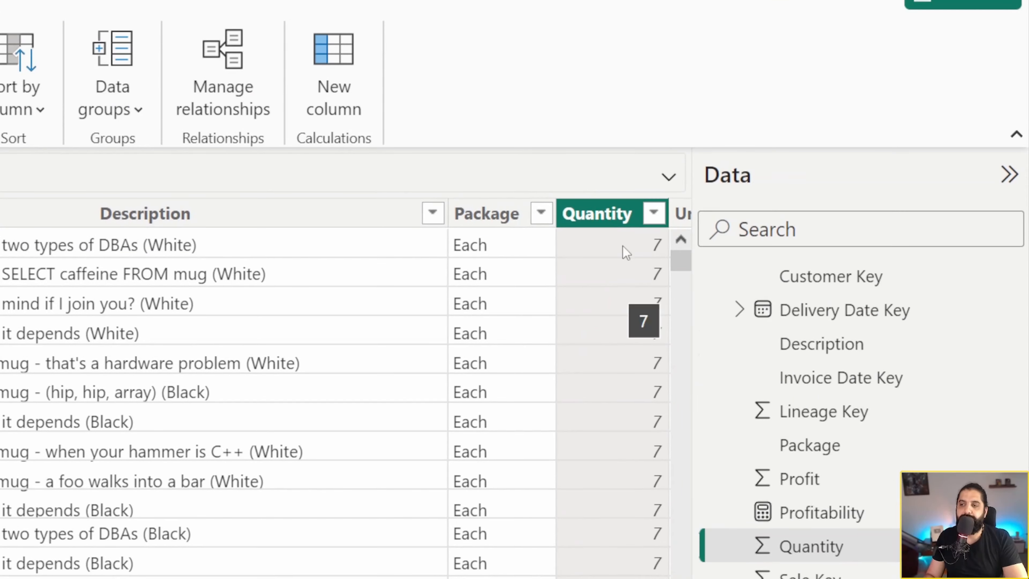
Examine the range of distinct Quantity values in the column's filter list without applying a filter.
{"action": "left_click", "coordinate": [653, 212]}
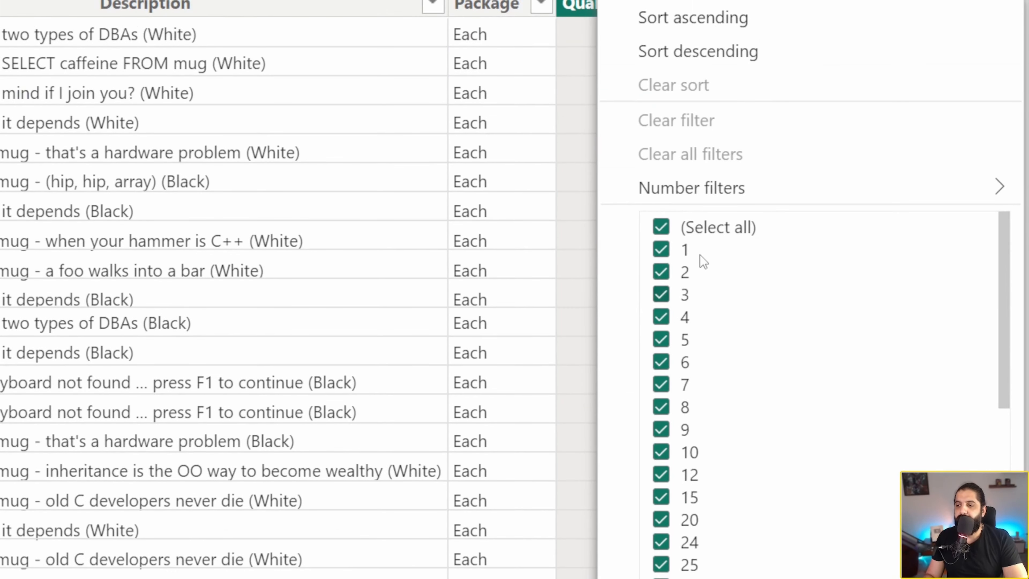
{"action": "scroll", "coordinate": [699, 253], "scroll_direction": "down", "scroll_amount": 15}
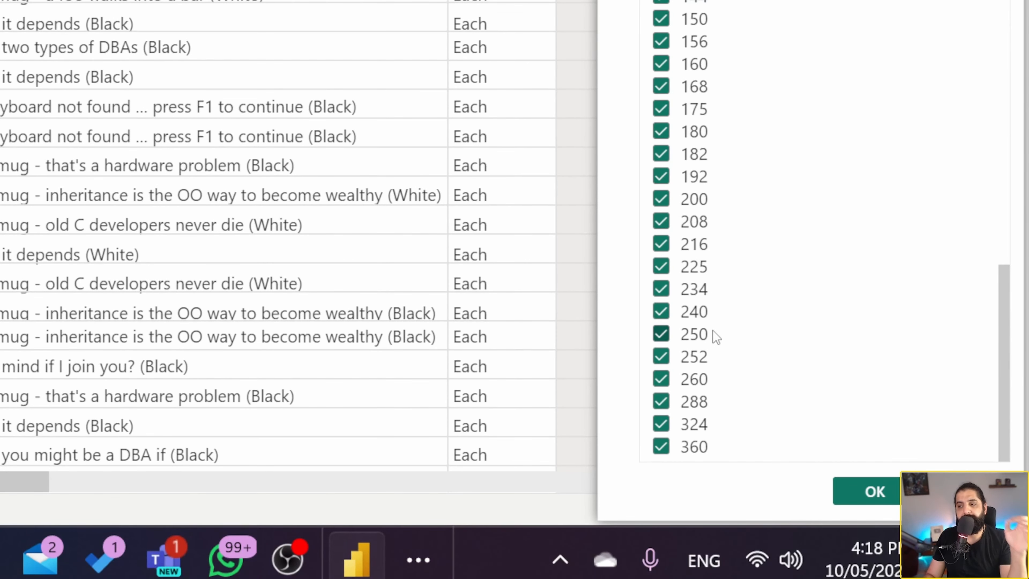
{"action": "scroll", "coordinate": [715, 336], "scroll_direction": "up", "scroll_amount": 15}
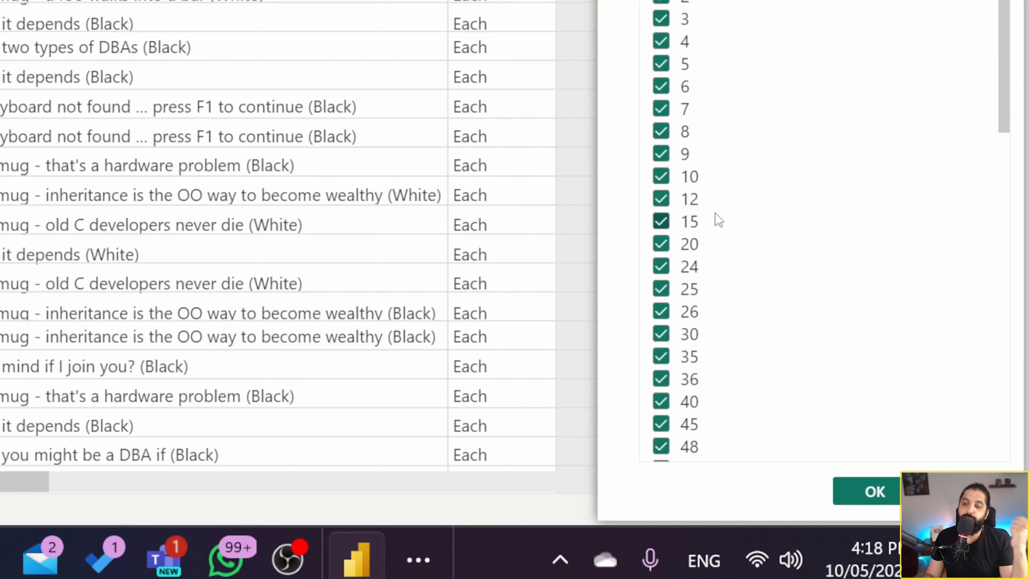
{"action": "scroll", "coordinate": [717, 193], "scroll_direction": "down", "scroll_amount": 2}
{"action": "scroll", "coordinate": [727, 147], "scroll_direction": "down", "scroll_amount": 3}
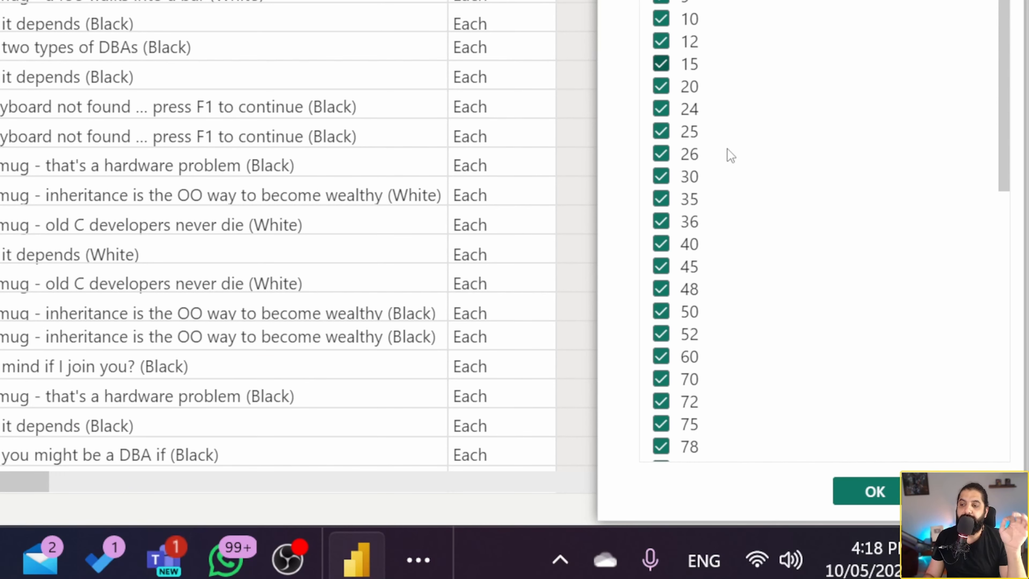
{"action": "scroll", "coordinate": [726, 148], "scroll_direction": "up", "scroll_amount": 3}
{"action": "scroll", "coordinate": [727, 148], "scroll_direction": "up", "scroll_amount": 2}
{"action": "scroll", "coordinate": [726, 148], "scroll_direction": "down", "scroll_amount": 4}
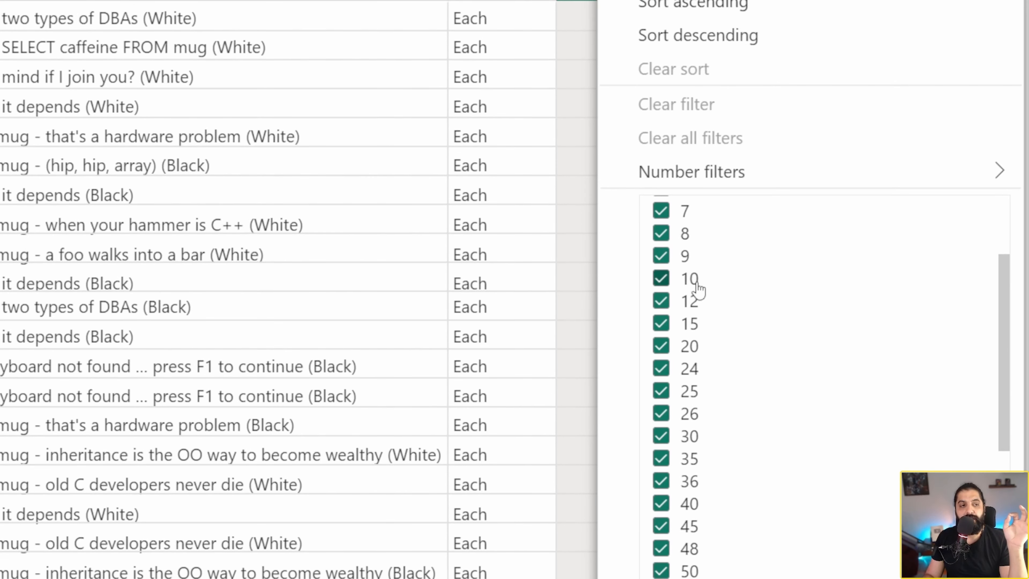
{"action": "scroll", "coordinate": [699, 286], "scroll_direction": "down", "scroll_amount": 12}
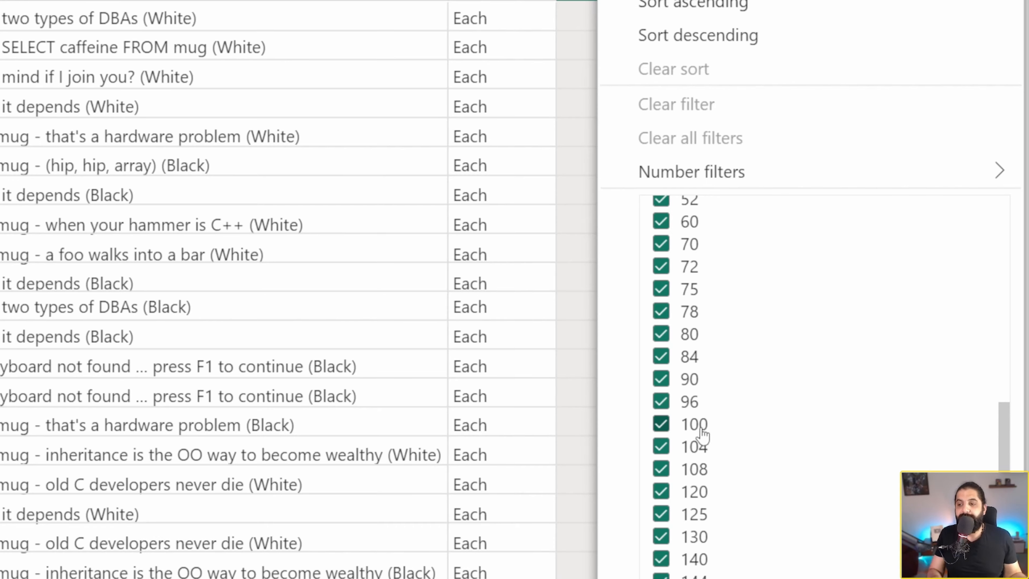
{"action": "scroll", "coordinate": [679, 387], "scroll_direction": "up", "scroll_amount": 6}
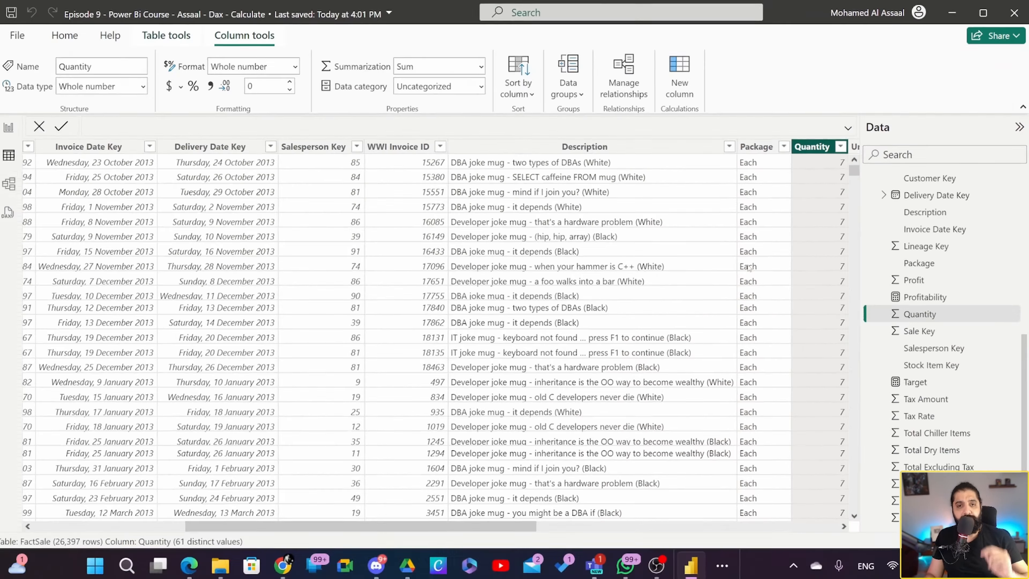
Return to the report page, collapse the DimCity table's fields, and select the FactSale table.
{"action": "left_click", "coordinate": [14, 126]}
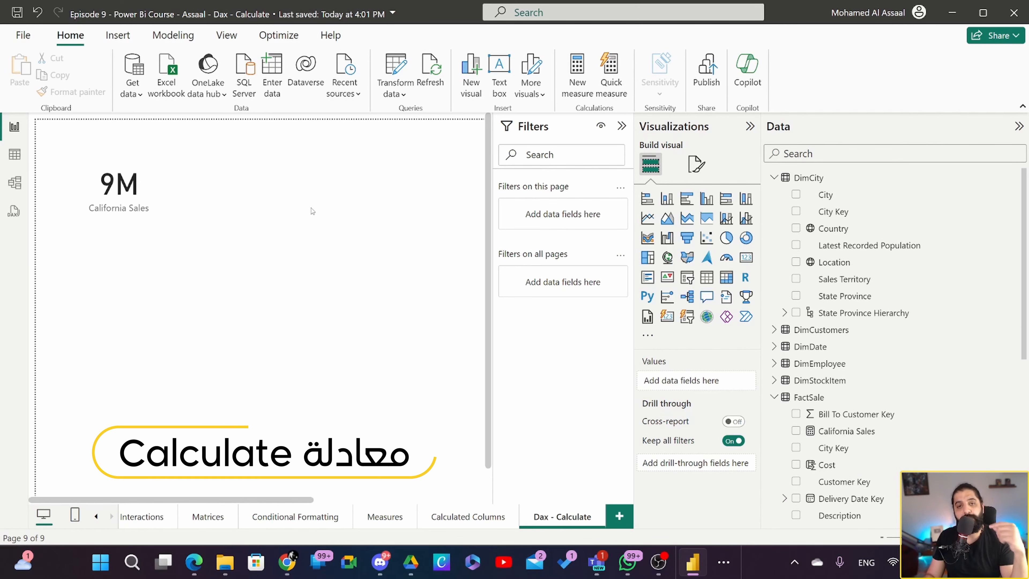
{"action": "left_click", "coordinate": [774, 178]}
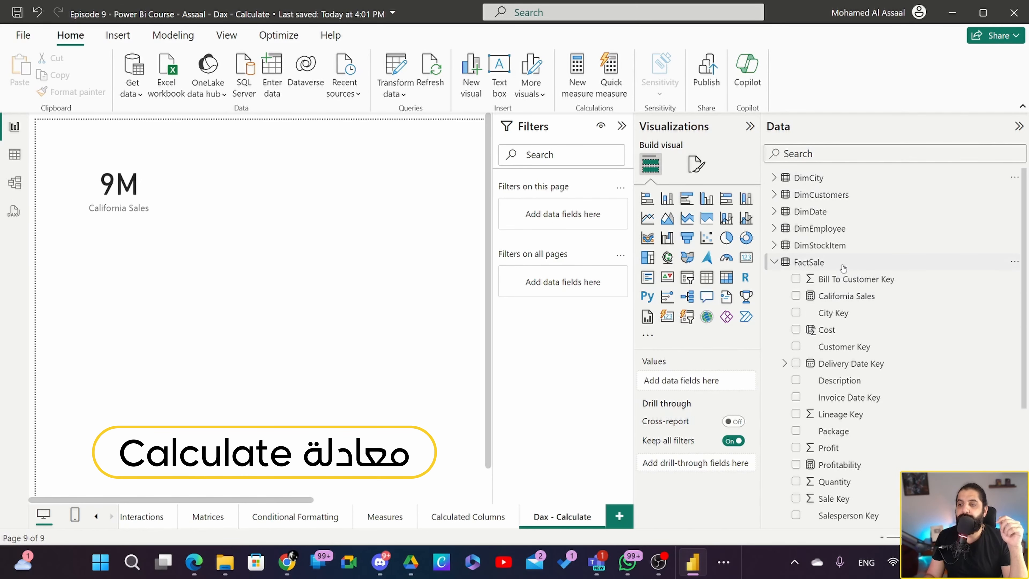
{"action": "left_click", "coordinate": [809, 262]}
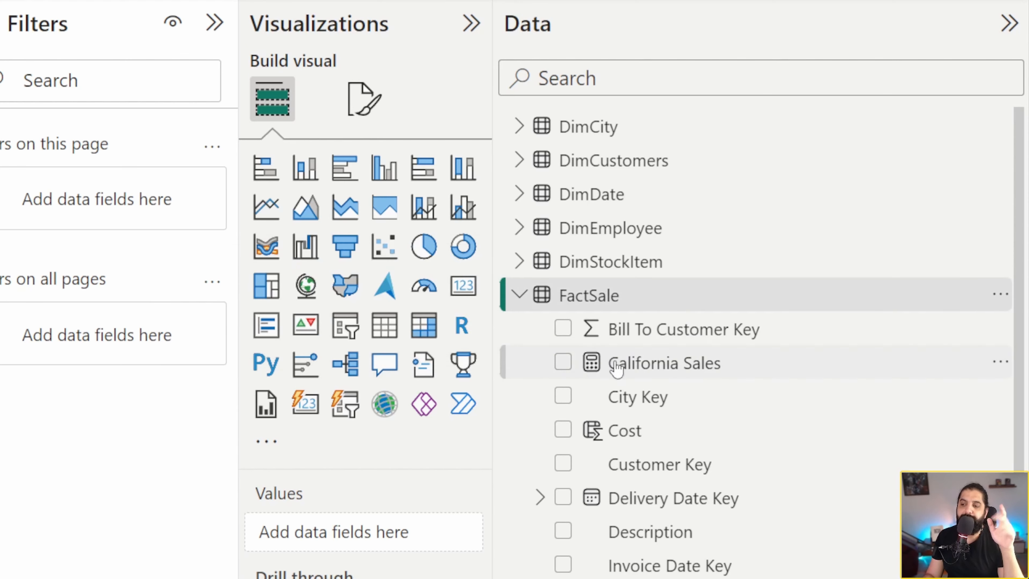
{"action": "scroll", "coordinate": [615, 365], "scroll_direction": "down", "scroll_amount": 5}
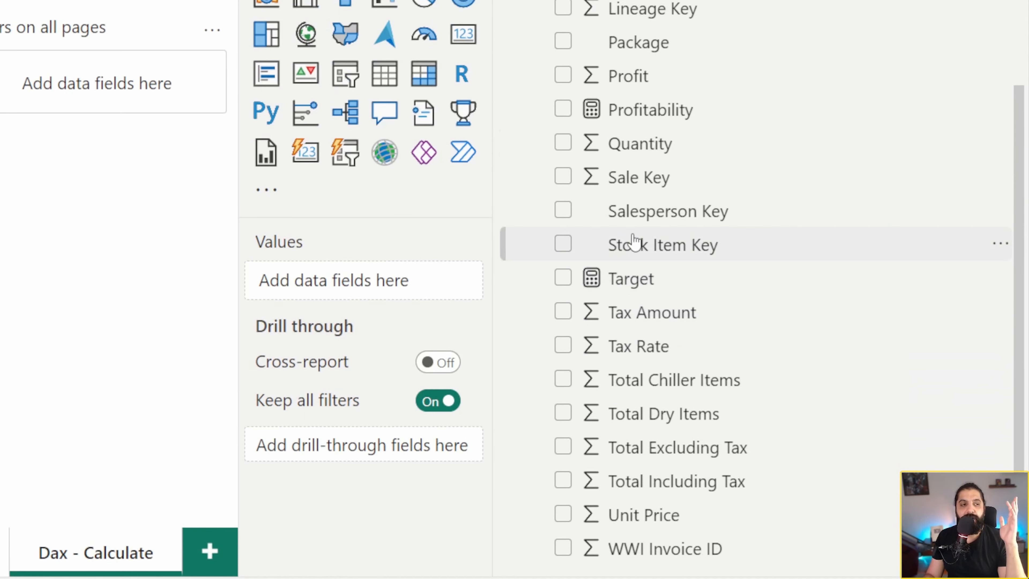
{"action": "scroll", "coordinate": [633, 242], "scroll_direction": "up", "scroll_amount": 5}
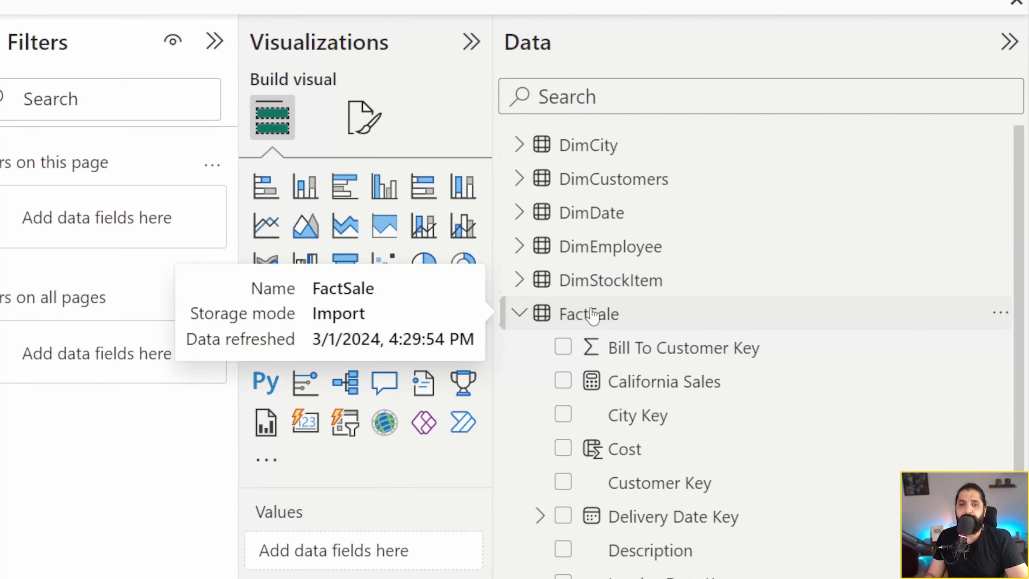
{"action": "mouse_move", "coordinate": [624, 324]}
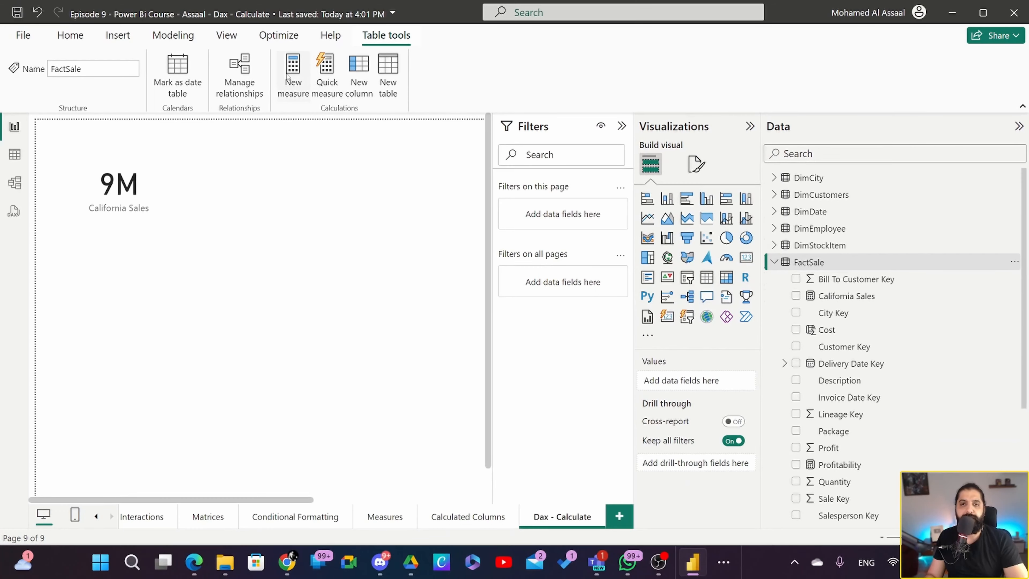
Create a new measure in the FactSale table and name it "Sales Between 10 to 100 Q".
{"action": "left_click", "coordinate": [292, 77]}
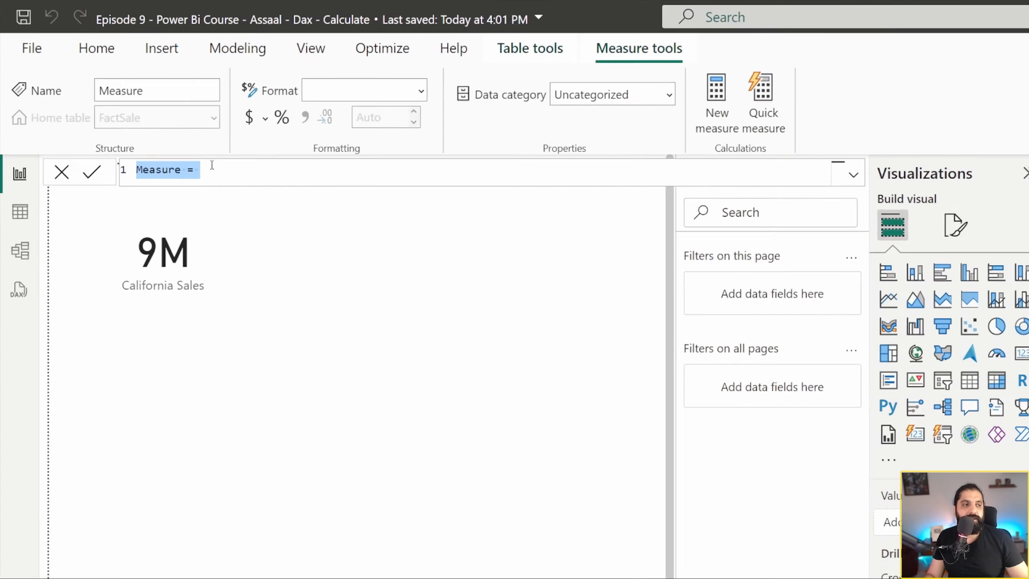
{"action": "left_click", "coordinate": [154, 122]}
{"action": "left_click_drag", "start_coordinate": [132, 124], "coordinate": [114, 124]}
{"action": "left_click_drag", "start_coordinate": [228, 247], "coordinate": [199, 247]}
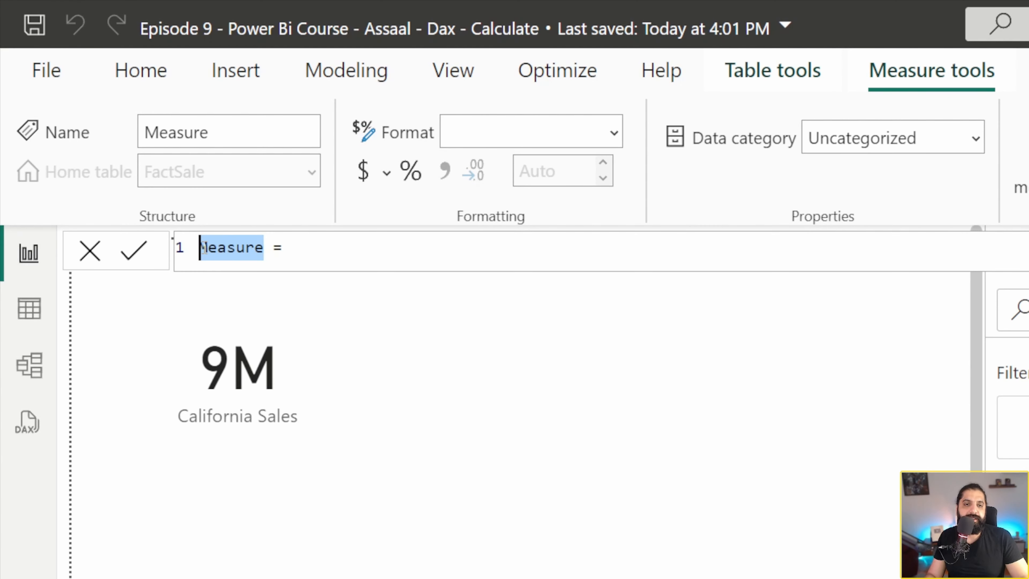
{"action": "type", "text": "Sale"}
{"action": "type", "text": "s Between 10"}
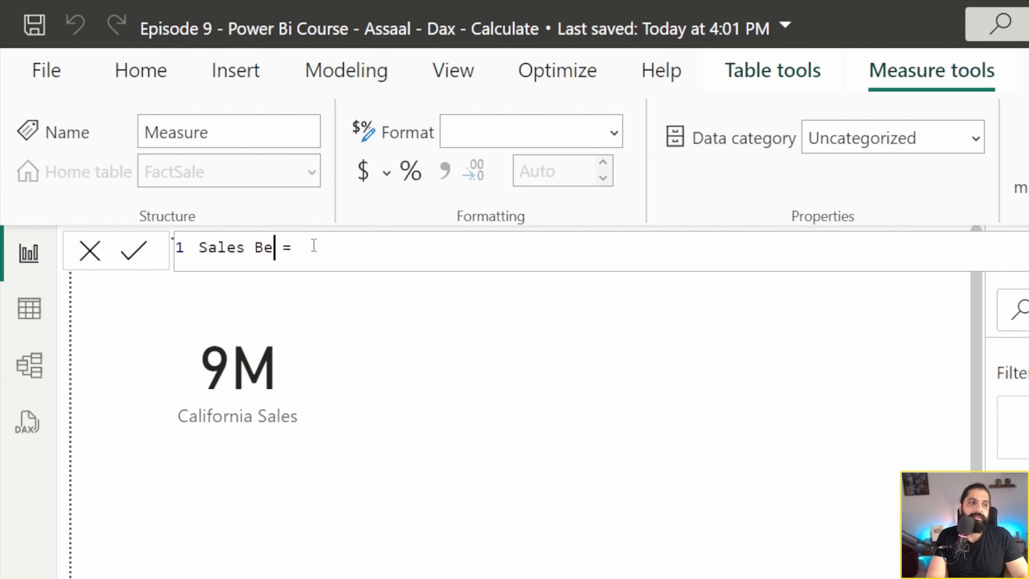
{"action": "type", "text": " to 100"}
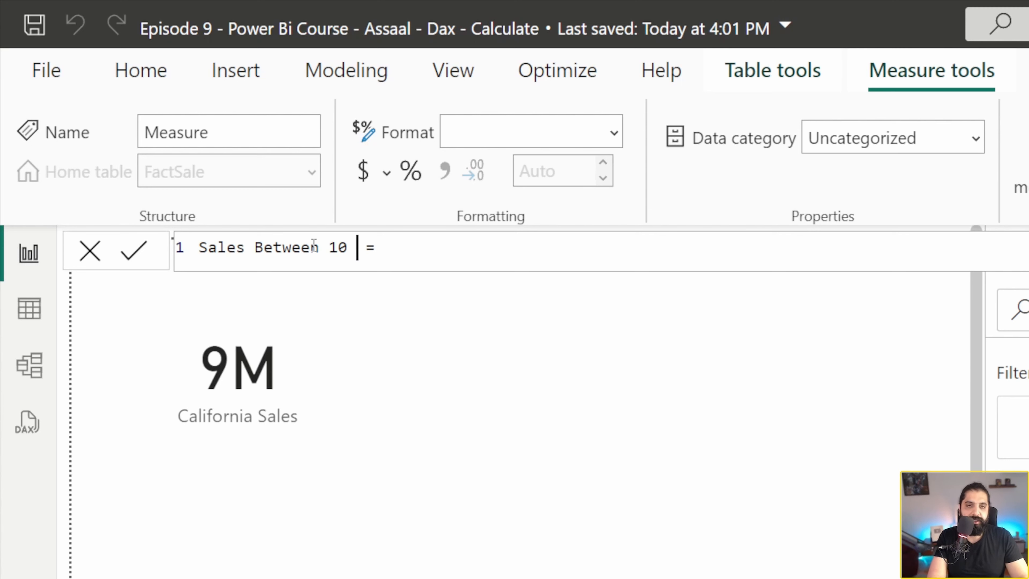
{"action": "type", "text": " Q"}
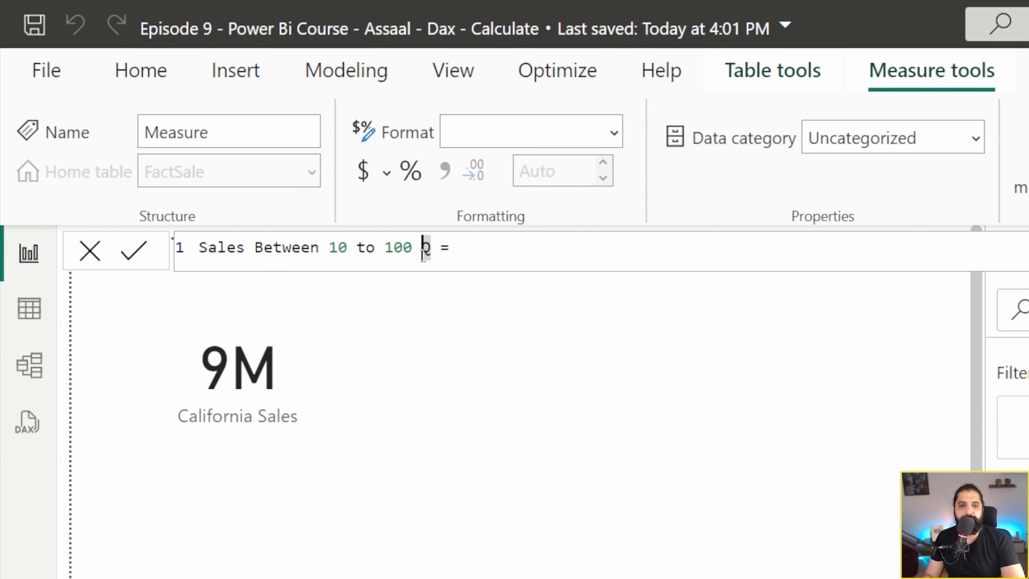
Start the new measure's formula after the equals sign with the CALCULATE function.
{"action": "left_click_drag", "start_coordinate": [439, 247], "coordinate": [198, 248]}
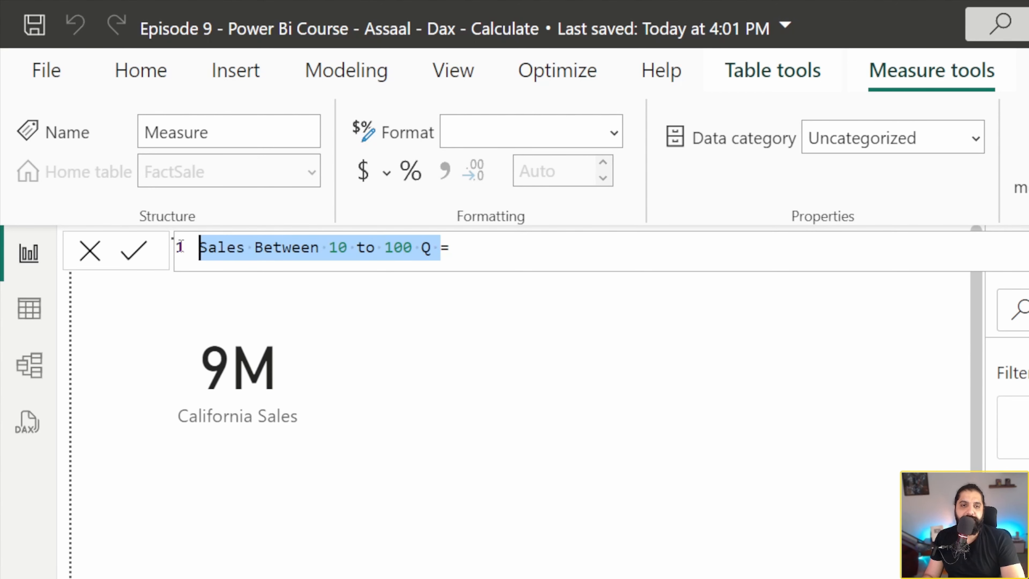
{"action": "left_click", "coordinate": [494, 246]}
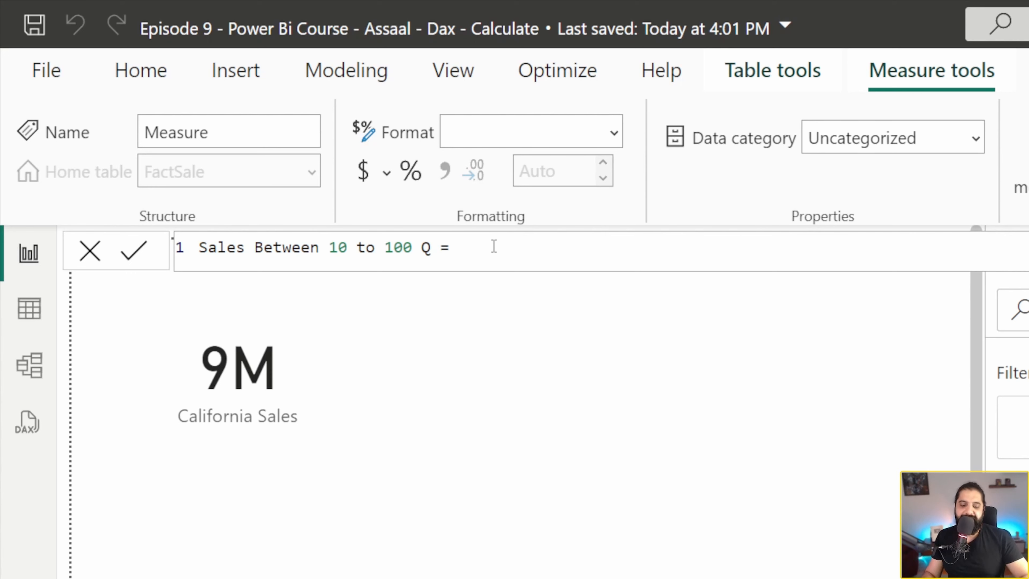
{"action": "type", "text": "= calc"}
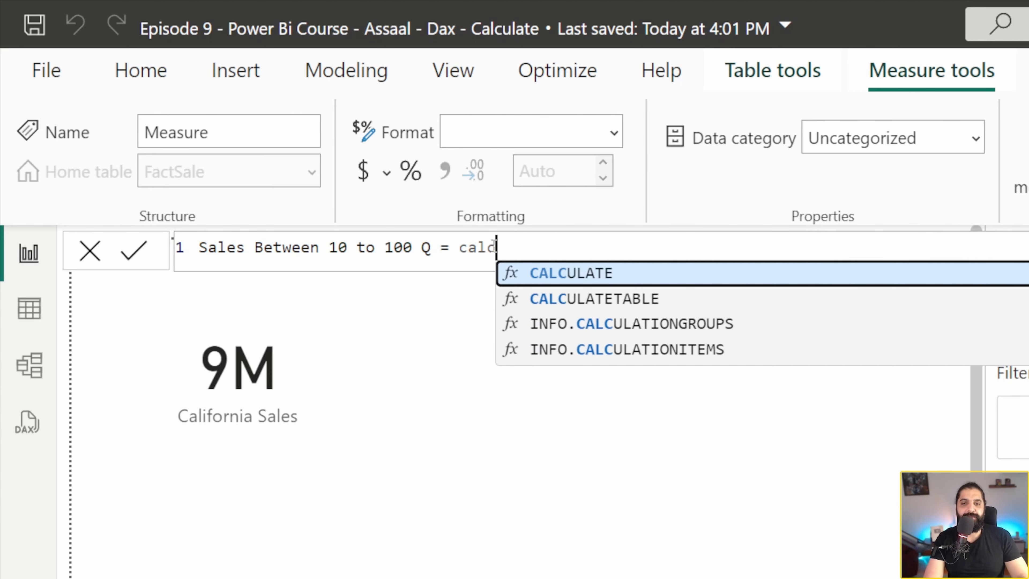
{"action": "key", "text": "Tab"}
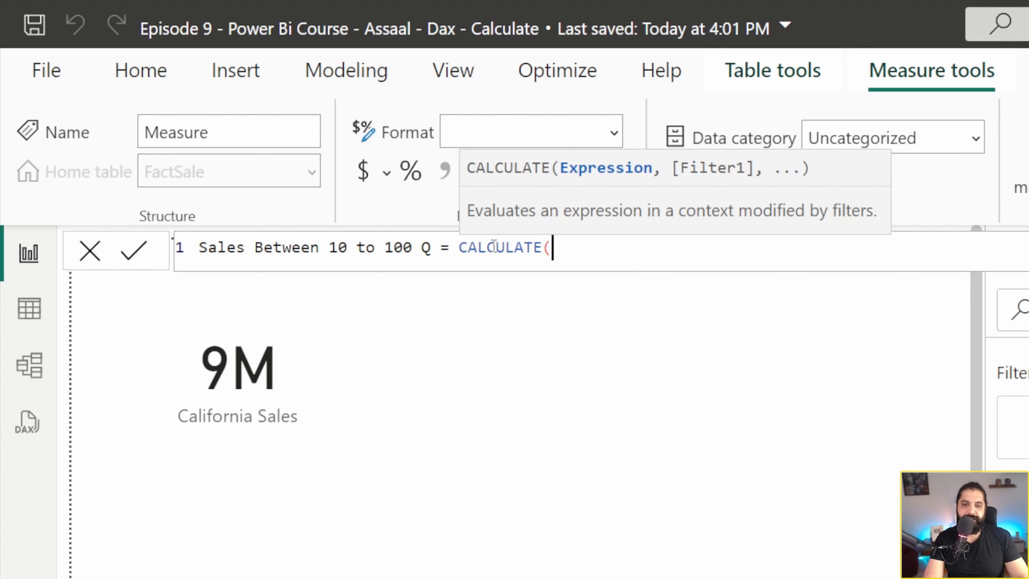
{"action": "type", "text": "sal"}
{"action": "key", "text": "BackSpace"}
{"action": "key", "text": "BackSpace"}
{"action": "key", "text": "BackSpace"}
{"action": "type", "text": "tot"}
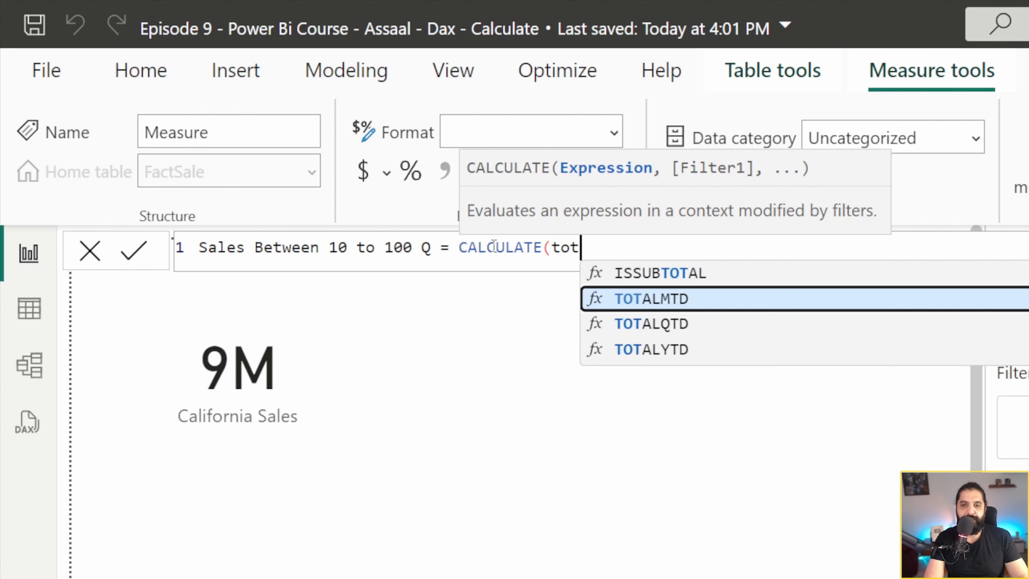
{"action": "type", "text": "al"}
{"action": "key", "text": "BackSpace"}
{"action": "key", "text": "BackSpace"}
{"action": "key", "text": "BackSpace"}
{"action": "key", "text": "BackSpace"}
{"action": "key", "text": "BackSpace"}
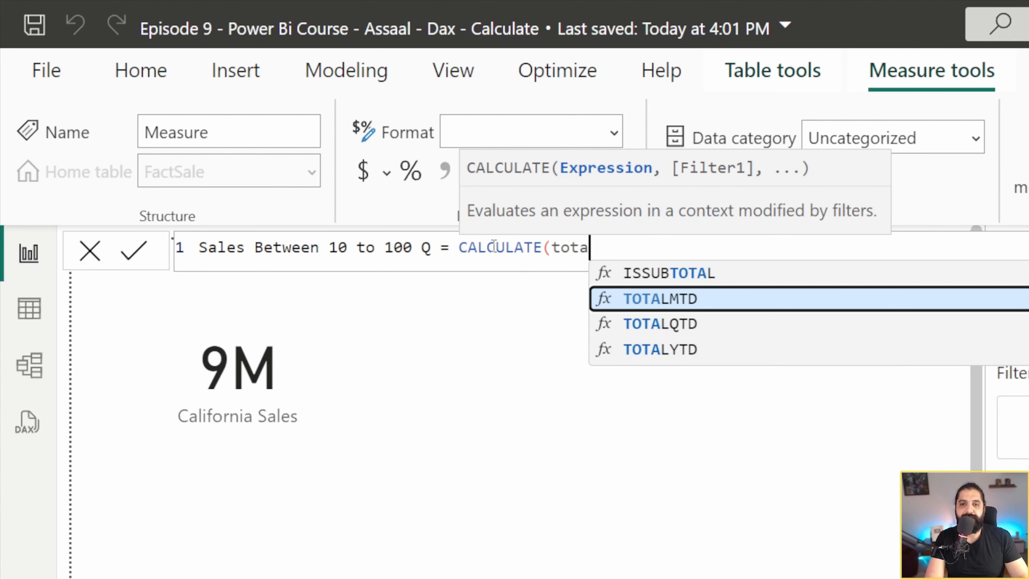
Use SUM over the FactSale[Total Excluding Tax] column as the expression argument of CALCULATE.
{"action": "type", "text": "sum"}
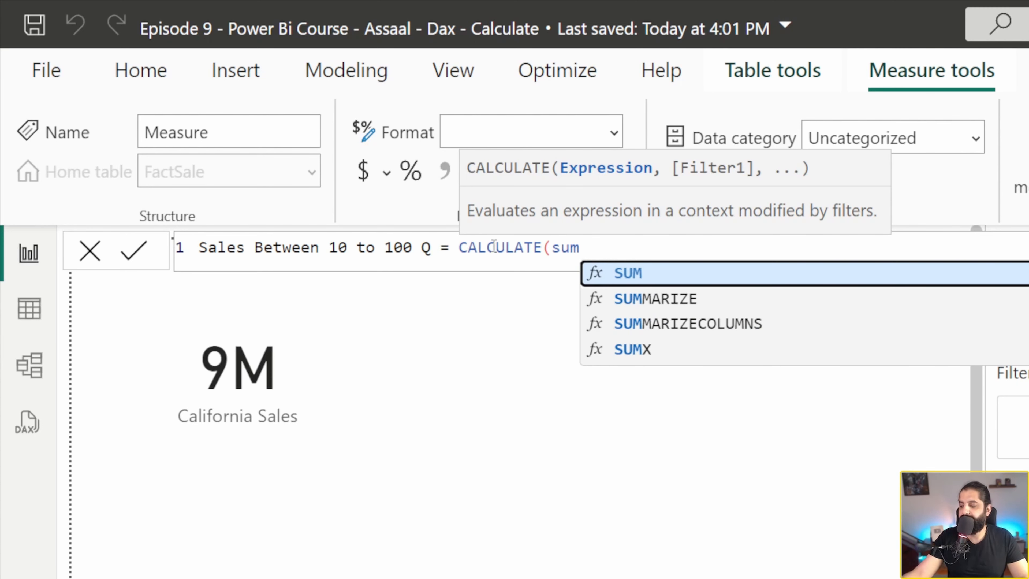
{"action": "key", "text": "Tab"}
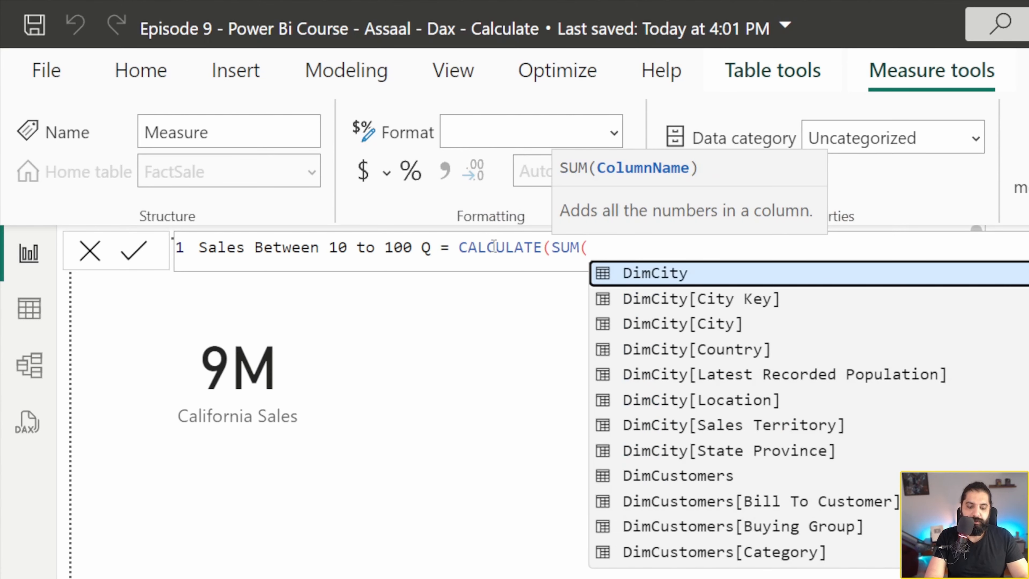
{"action": "type", "text": "tot"}
{"action": "key", "text": "Down"}
{"action": "key", "text": "Down"}
{"action": "key", "text": "Tab"}
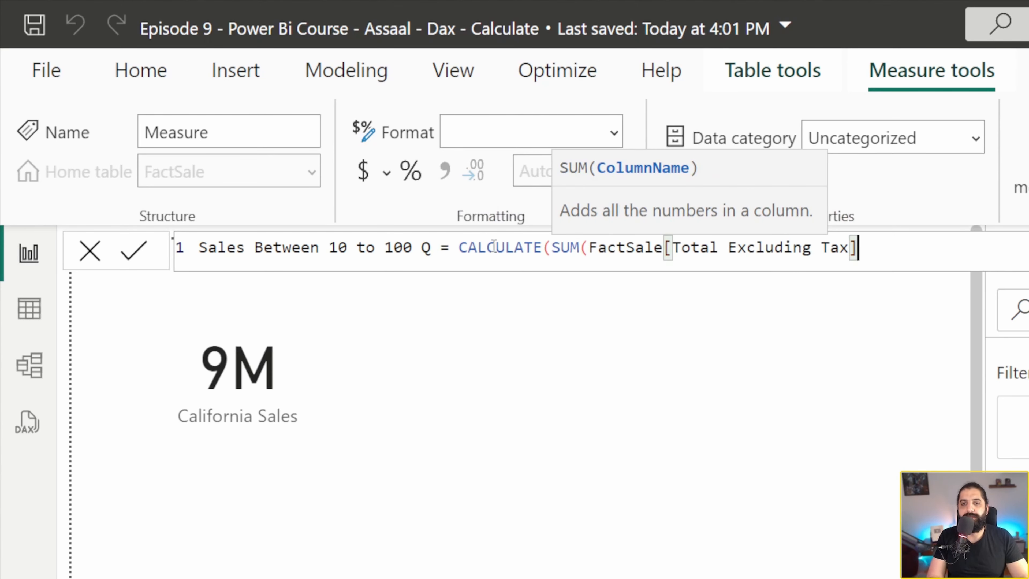